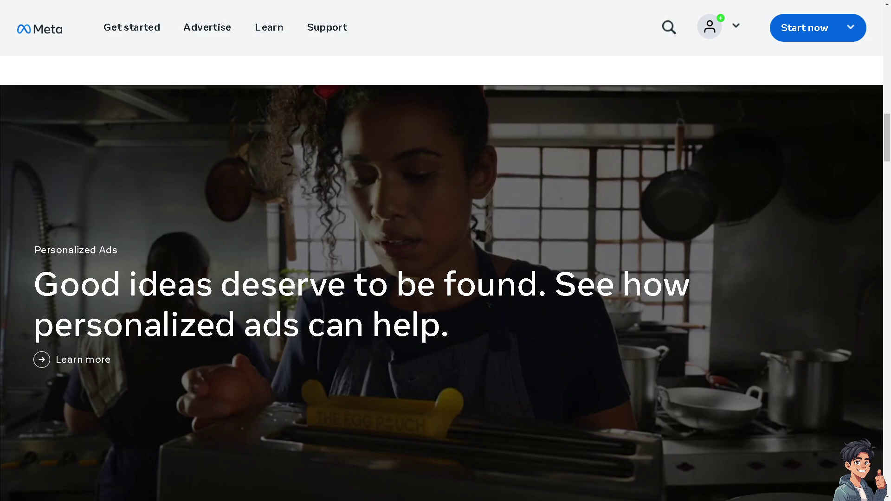
Return to the top of the Meta for Business page and choose to log in with Facebook
key(Home)
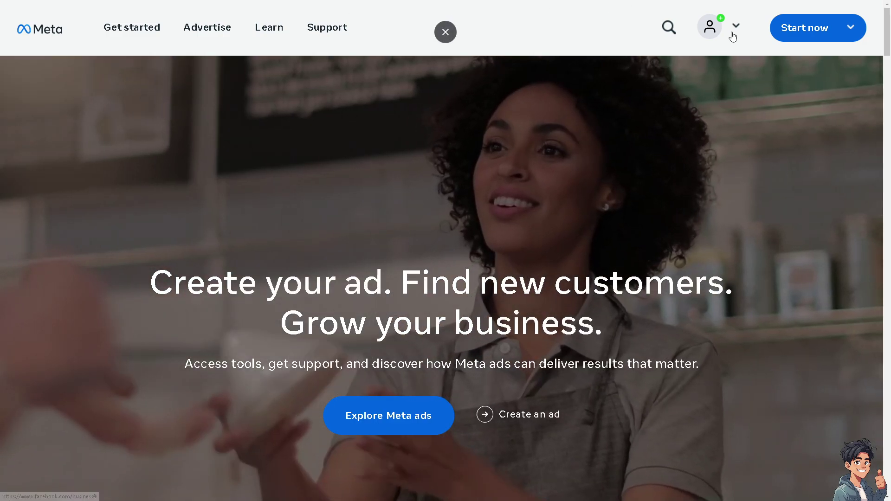
click(734, 27)
Log in with Facebook and post 'How to Turn Off Facebook Friend Request From Everyone' with its thumbnail
click(609, 160)
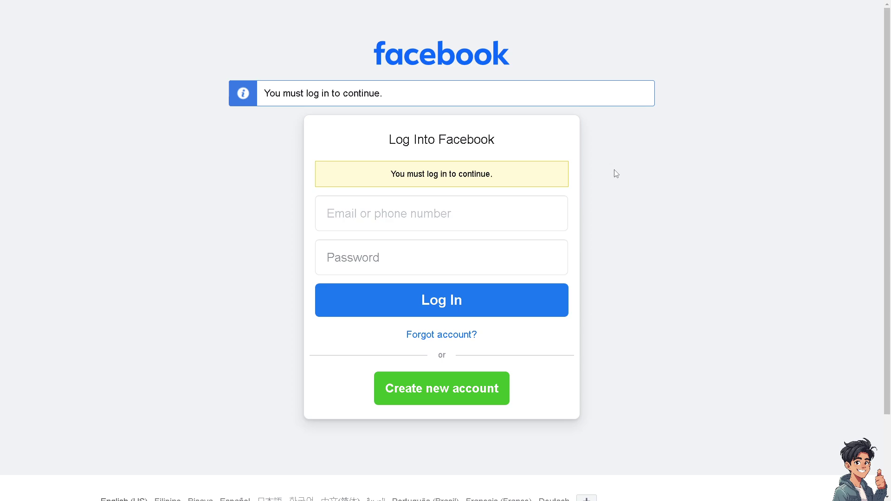
click(427, 390)
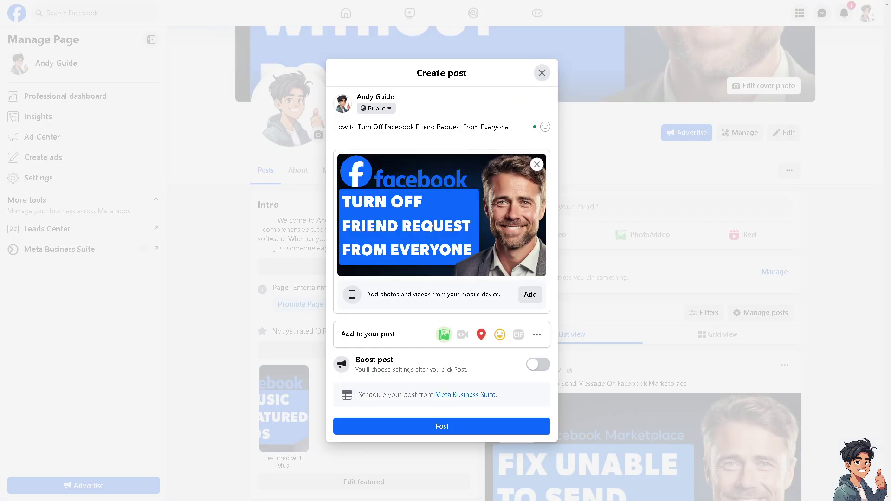
click(482, 429)
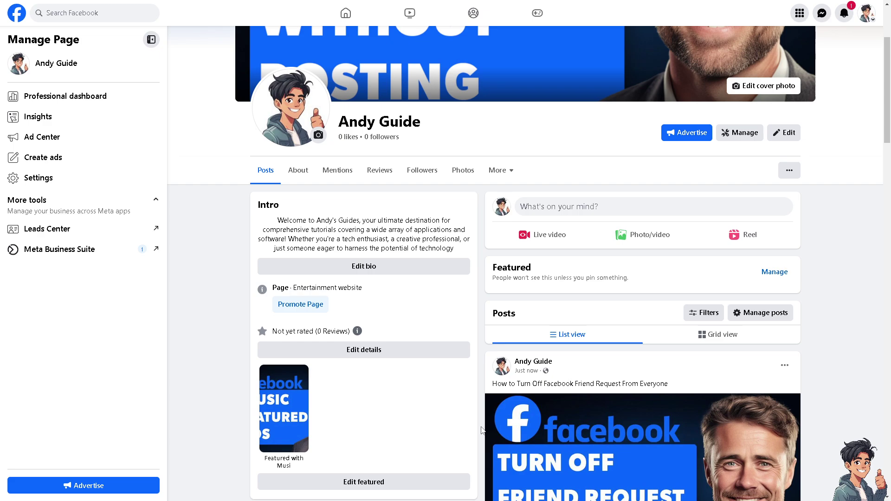
Open the new post's thumbnail image in the full-size photo viewer
click(570, 434)
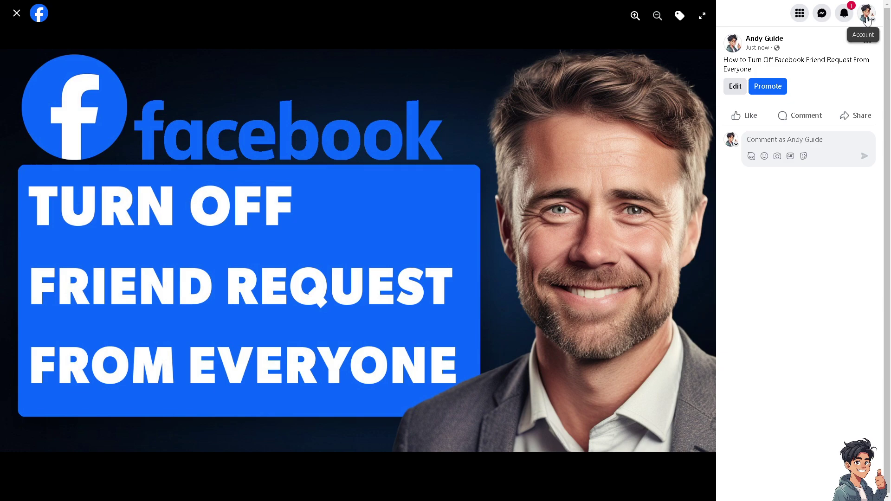
Go from the account menu's settings to the Privacy Checkup page
click(867, 14)
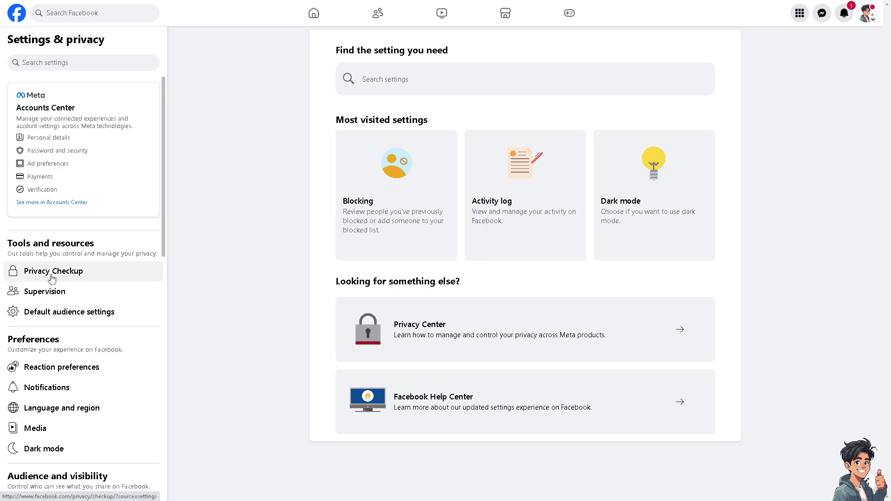
click(55, 277)
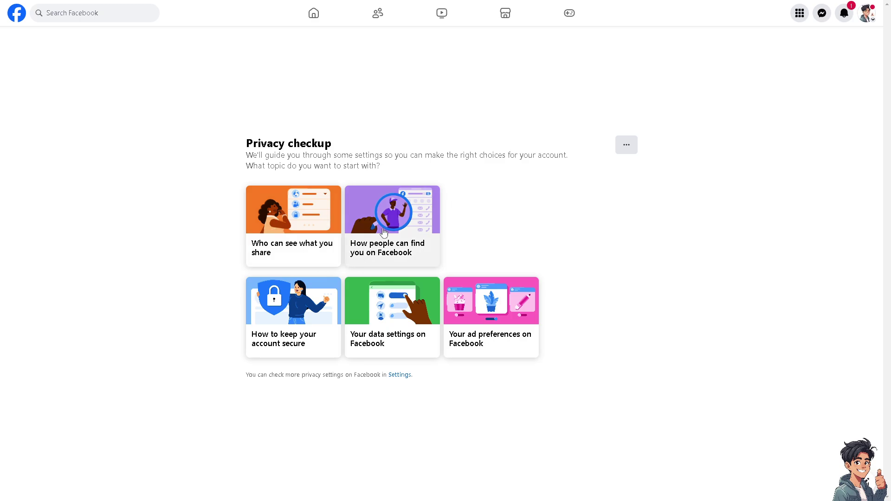
Start the 'How people can find you on Facebook' topic and continue to Friend Requests
click(394, 218)
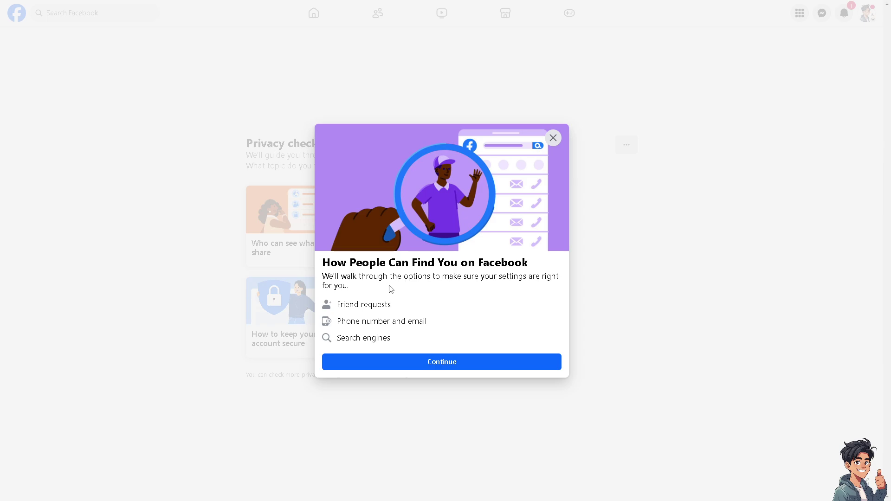
click(424, 369)
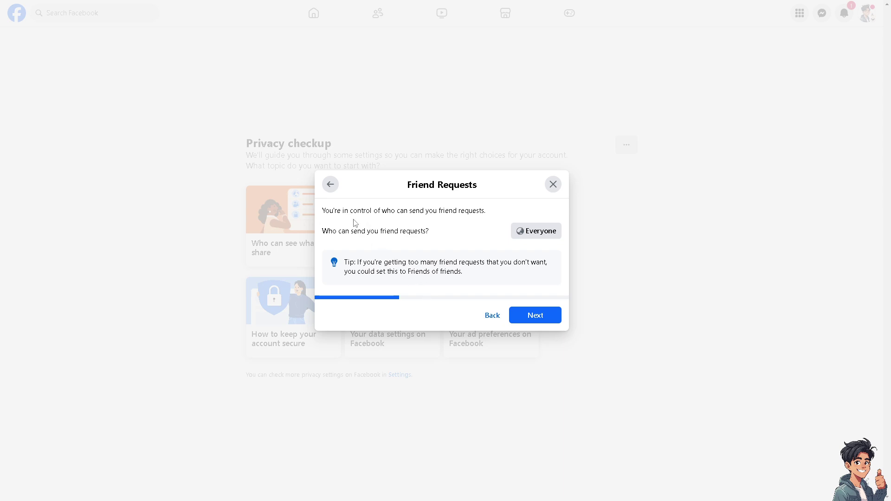
Change friend requests from Everyone to Friends of friends, save, and advance to phone and email
click(541, 237)
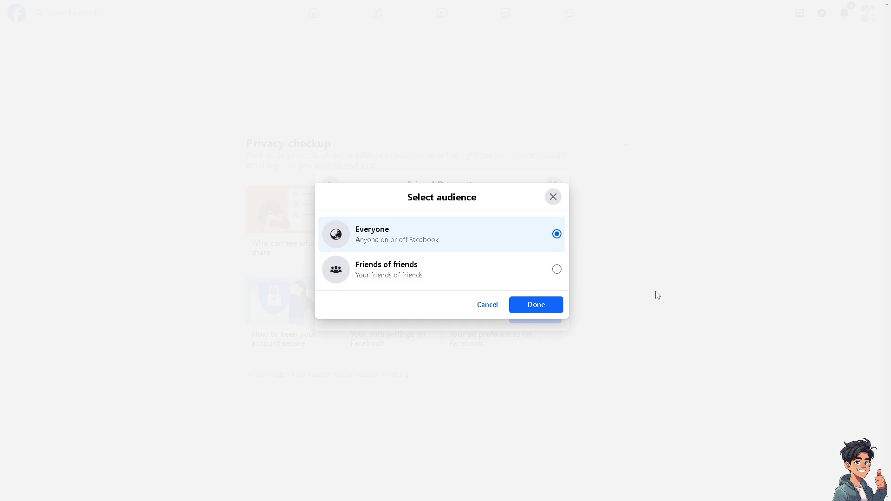
click(556, 269)
click(536, 304)
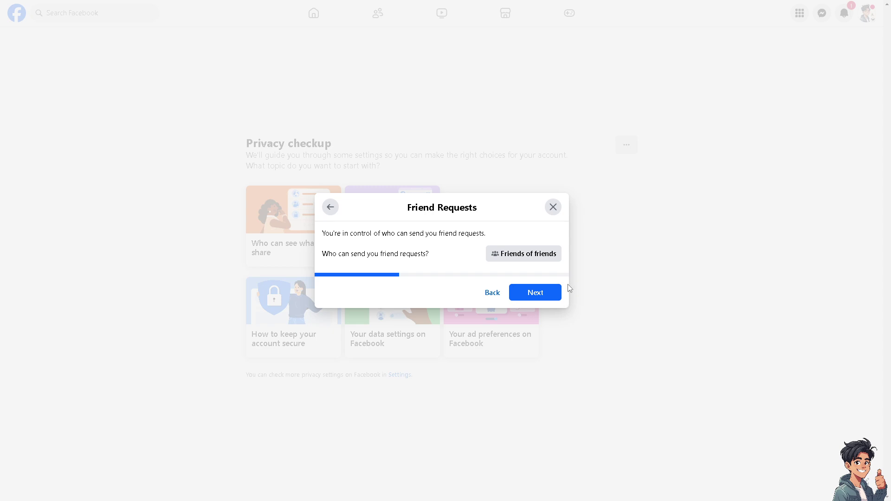
click(528, 294)
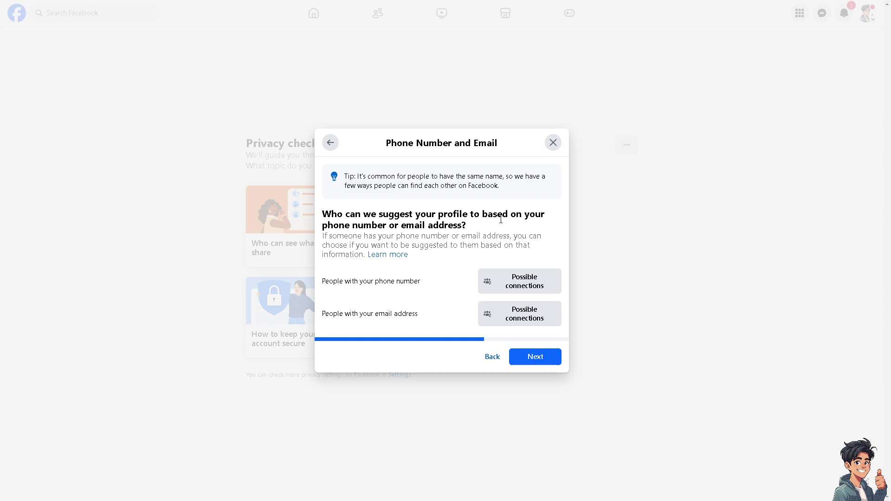
Set profile suggestions by phone number to No one
click(510, 283)
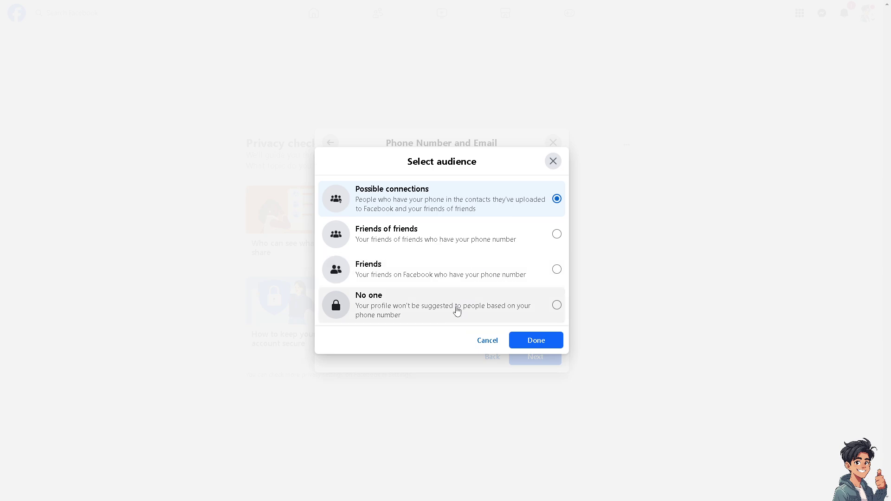
click(464, 307)
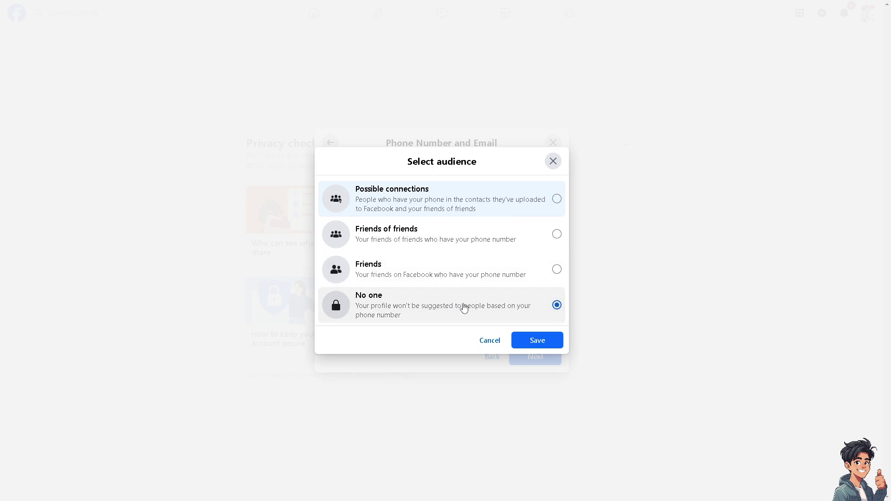
click(538, 341)
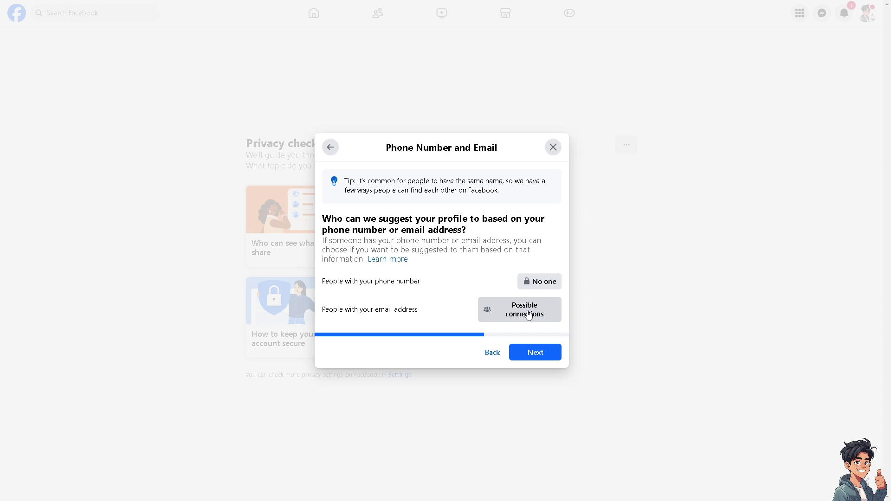
Set profile suggestions by email address to No one and continue to Search Engines
click(528, 314)
click(366, 301)
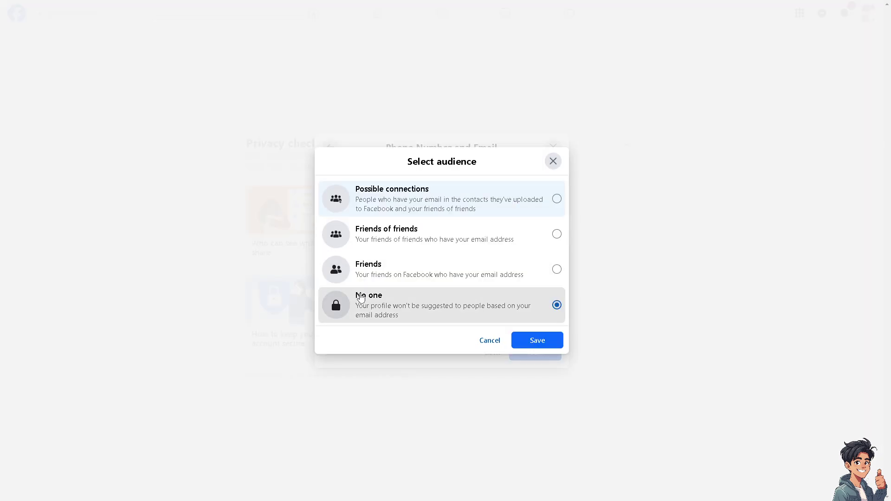
click(538, 343)
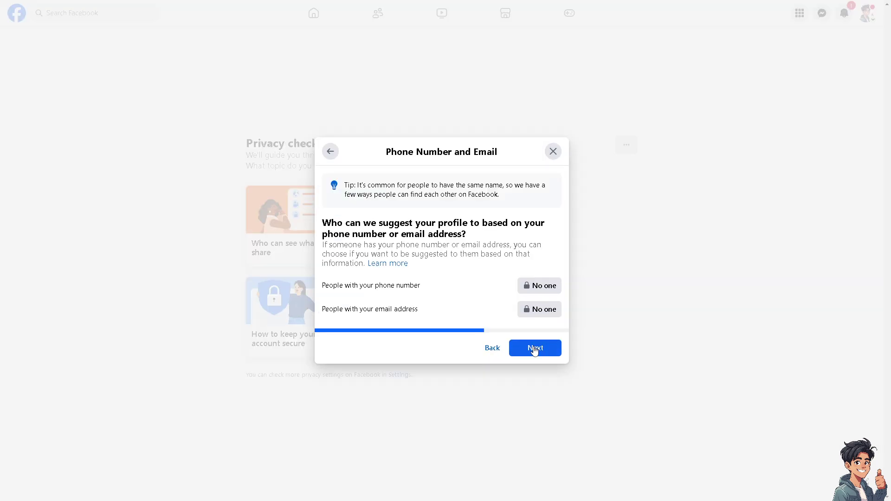
click(535, 352)
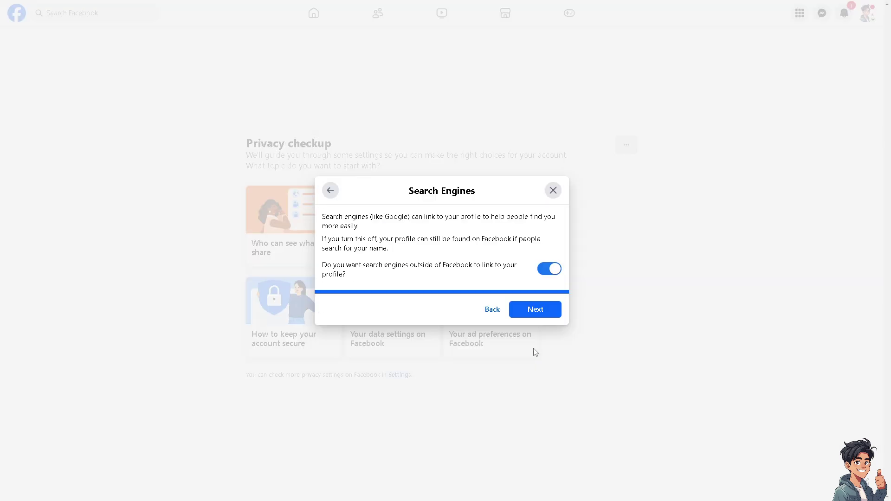
Finish the checkup leaving search engines unchanged, then report that something went wrong via Help & support
click(543, 311)
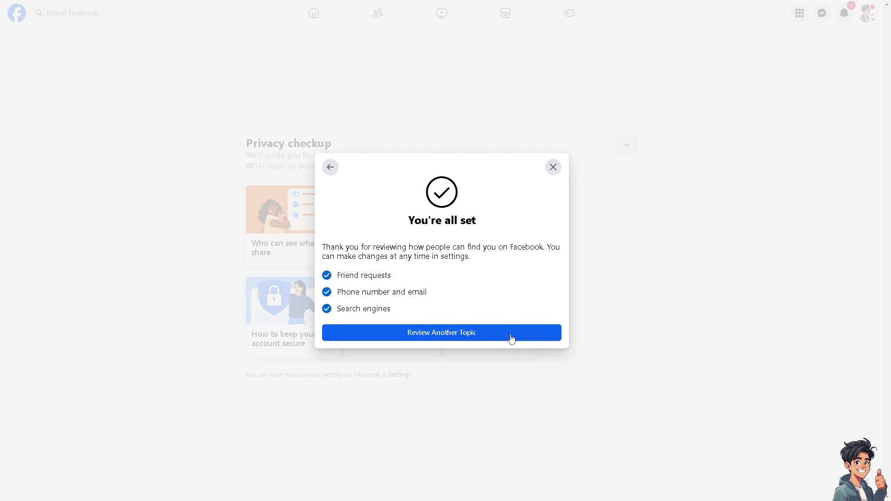
click(554, 168)
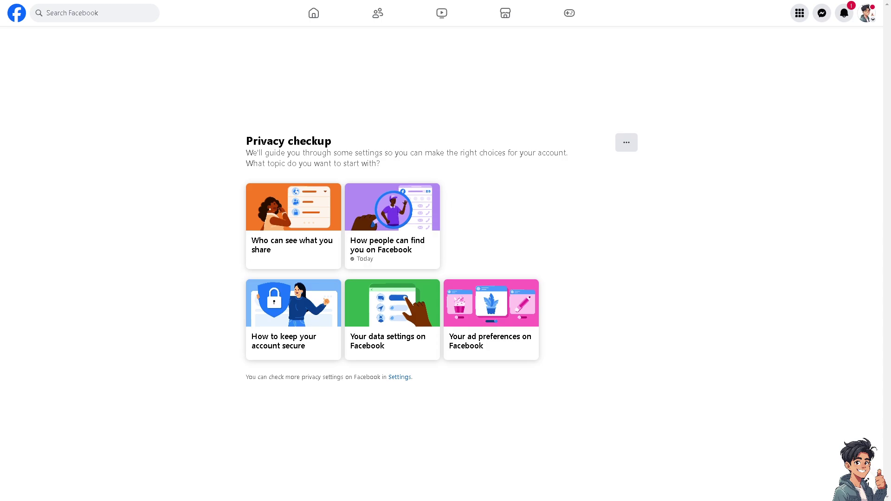
click(866, 13)
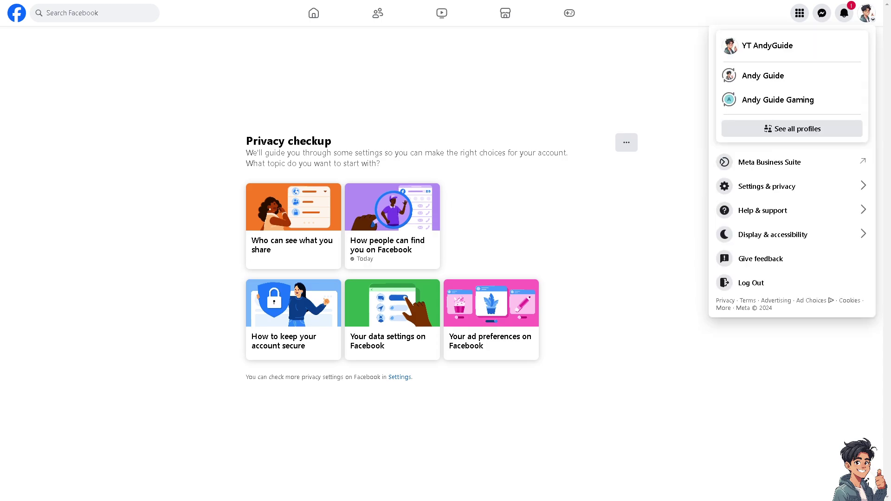
click(756, 211)
click(768, 116)
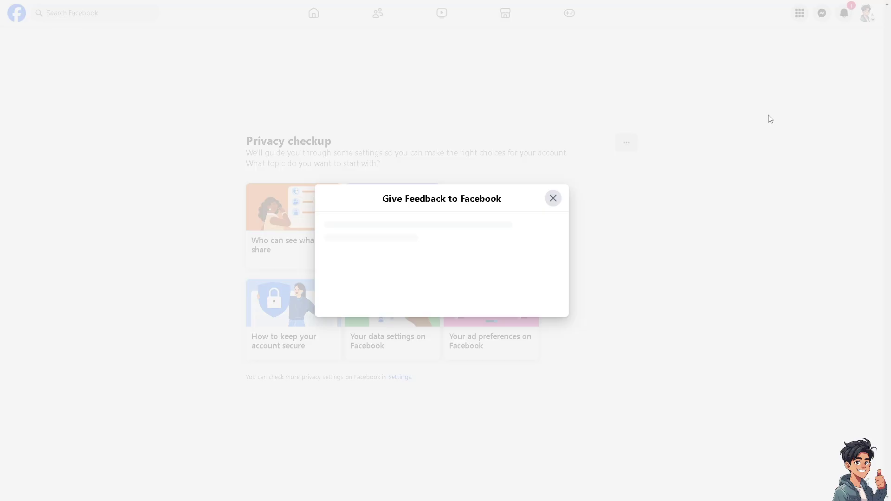
click(399, 282)
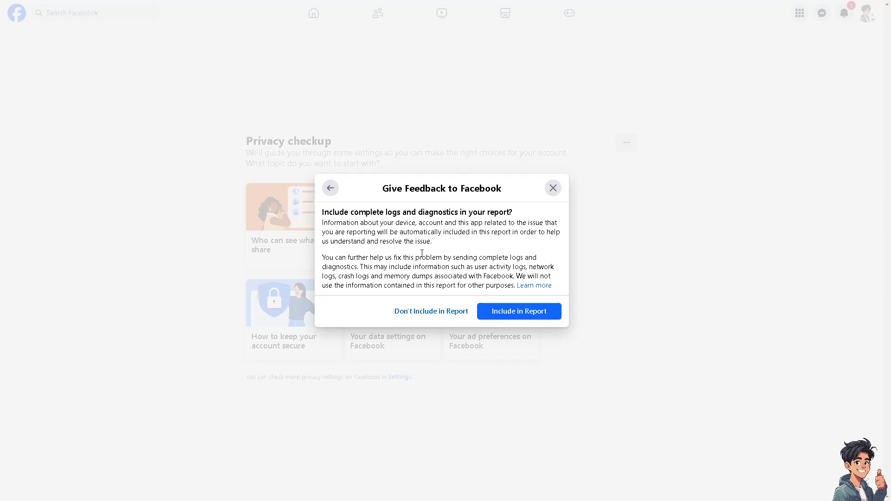
Include logs and diagnostics and paste 'How to Turn Off Facebook Friend Request From Everyone' as the details
click(500, 309)
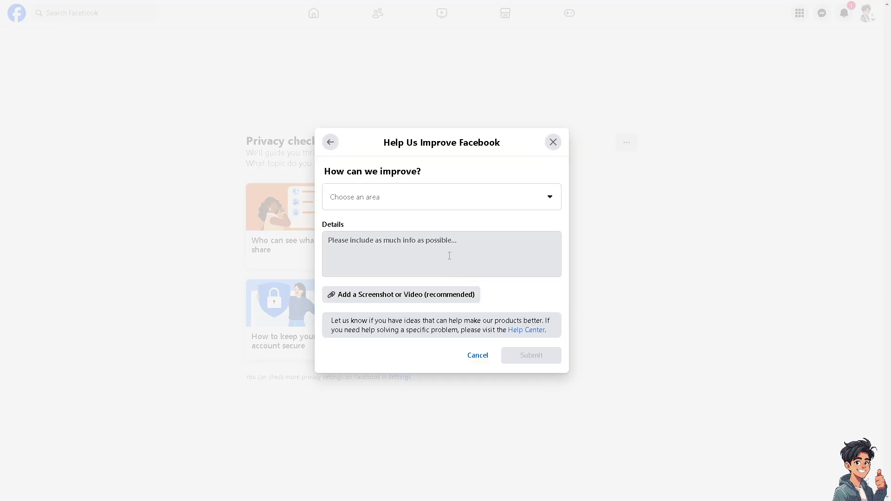
click(427, 248)
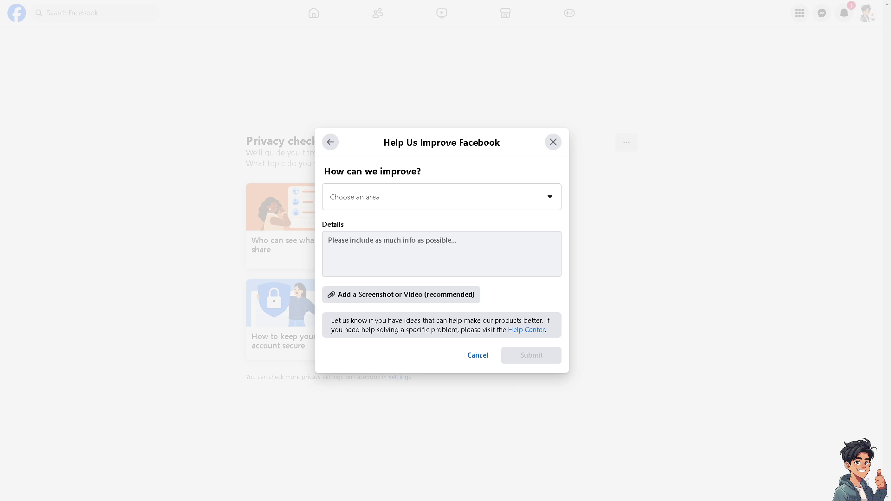
click(485, 259)
text(How to Turn Off Facebook Friend Request From Everyone)
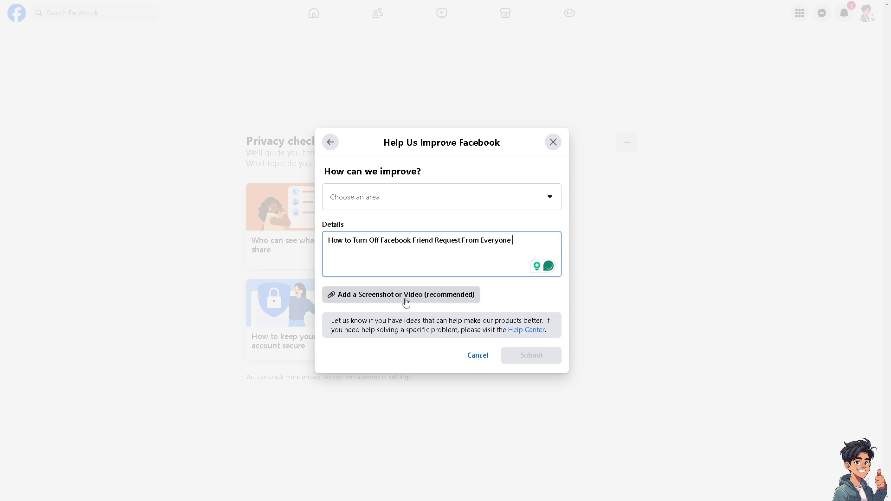
key(Tab)
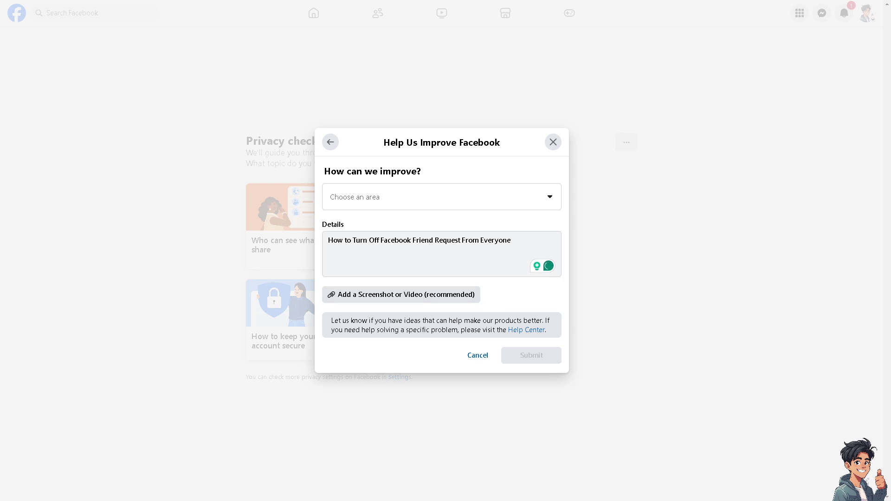